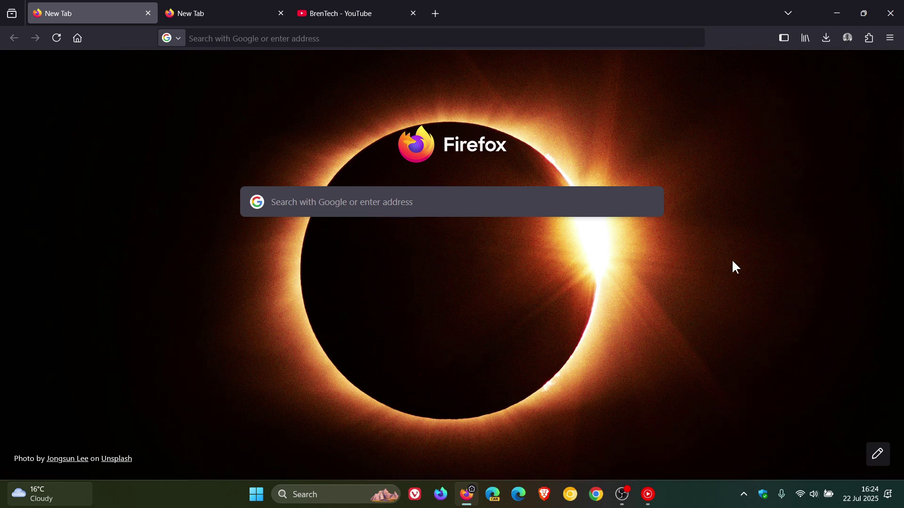
Step: Open Firefox's ☰ main menu at the top right of the toolbar
left_click(891, 38)
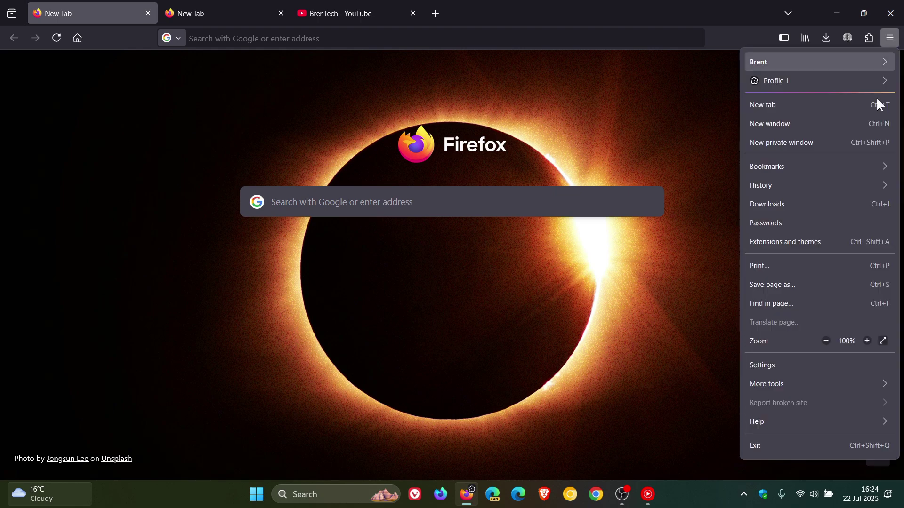
Step: Check in Help > About Firefox that version 141.0 is up to date, then close it
left_click(785, 421)
left_click(795, 198)
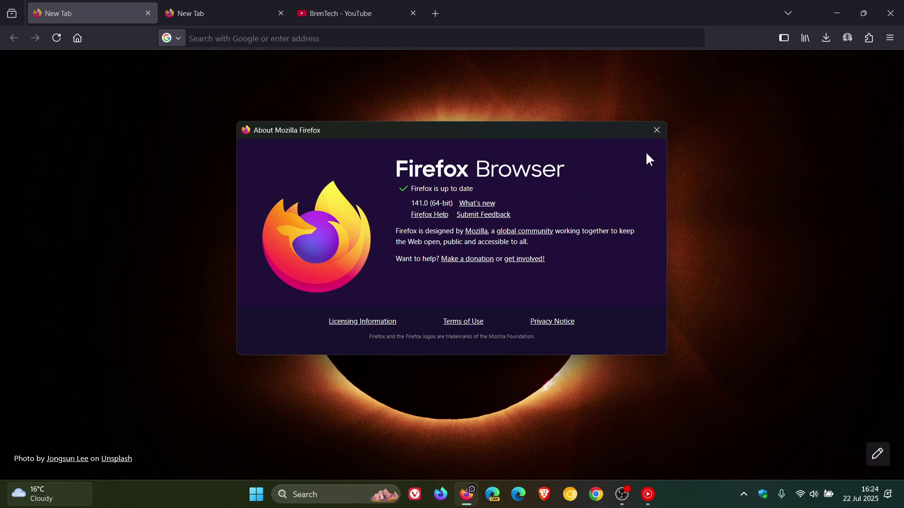
left_click(657, 131)
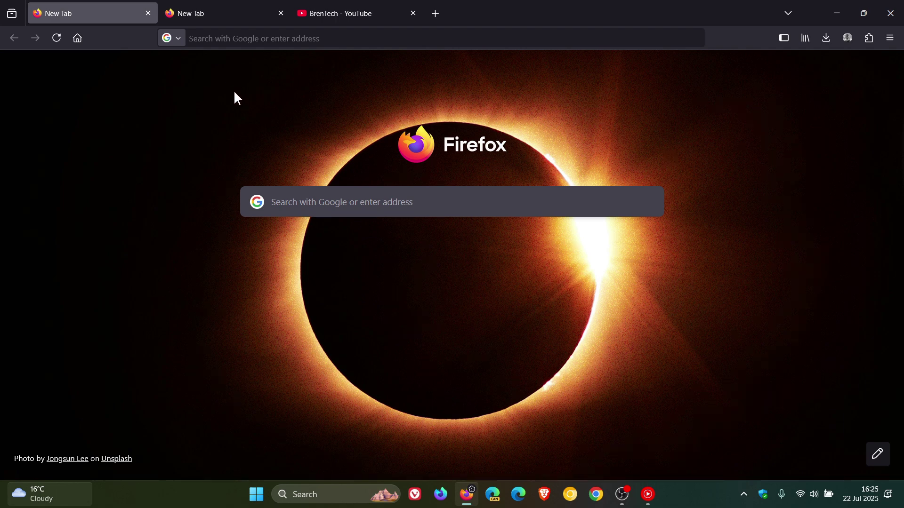
Step: Group the second New Tab with the BrenTech YouTube tab as 'Tech' and request AI suggestions
left_click_drag(210, 15, 298, 17)
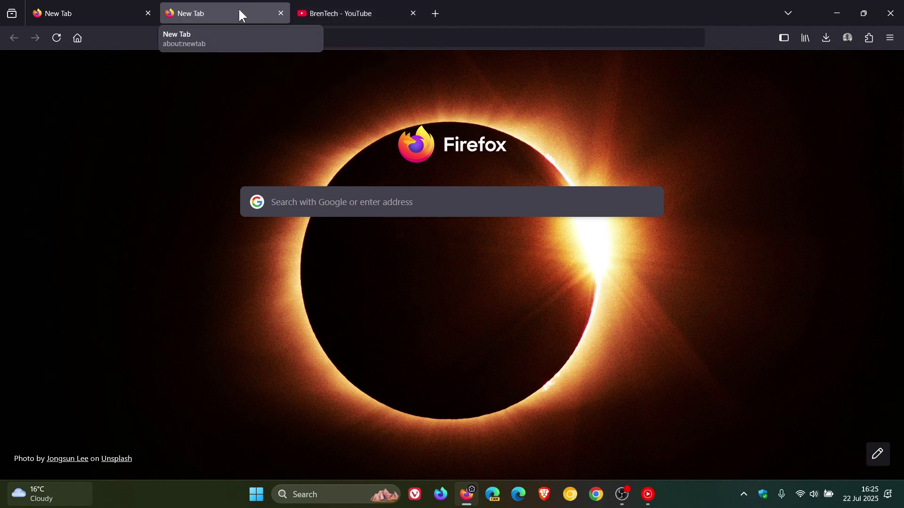
left_click_drag(237, 16, 337, 13)
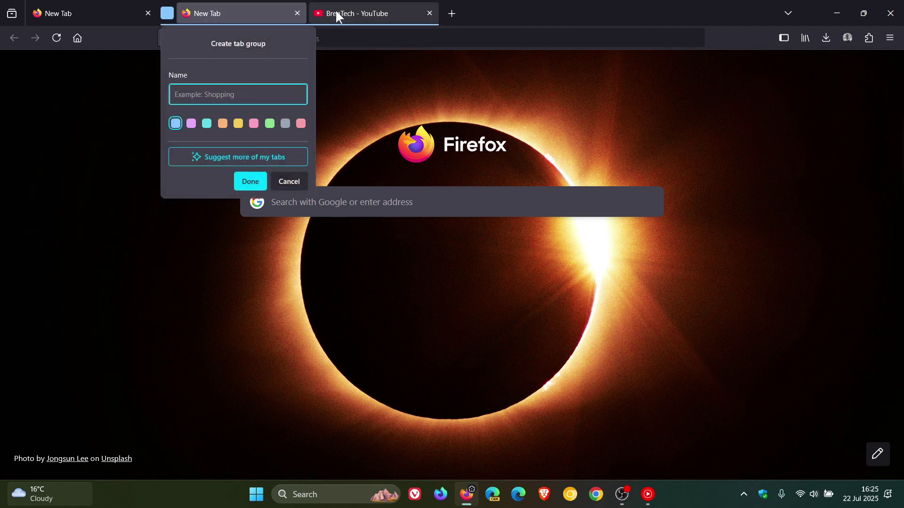
type("Tech")
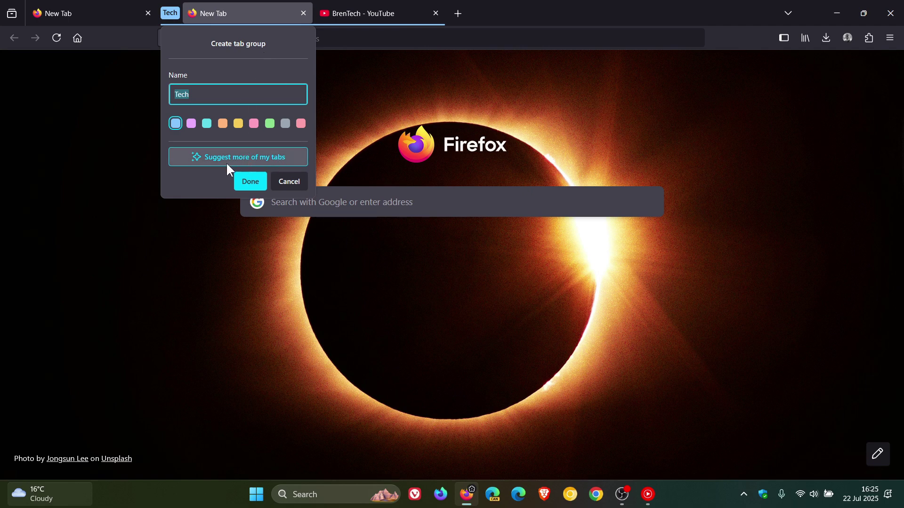
left_click(253, 160)
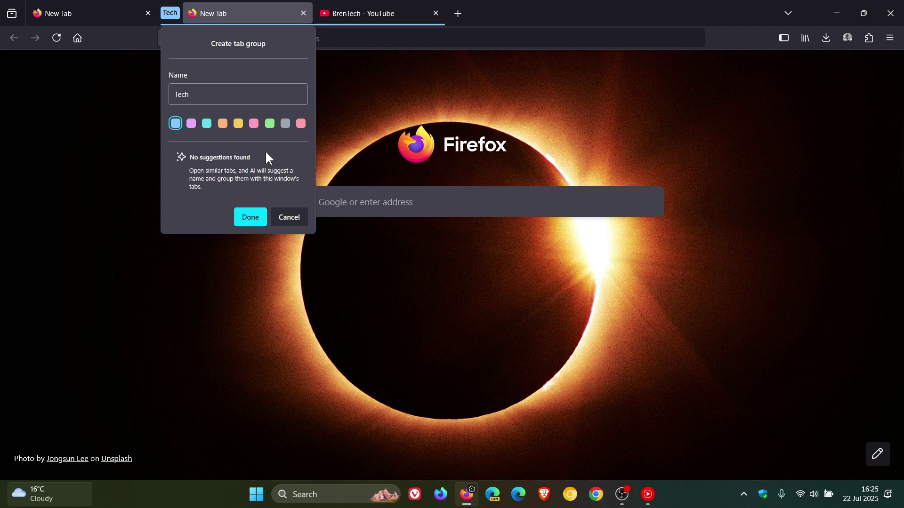
Step: Remove both the New Tab and the YouTube tab from the Tech group
right_click(261, 8)
left_click(283, 60)
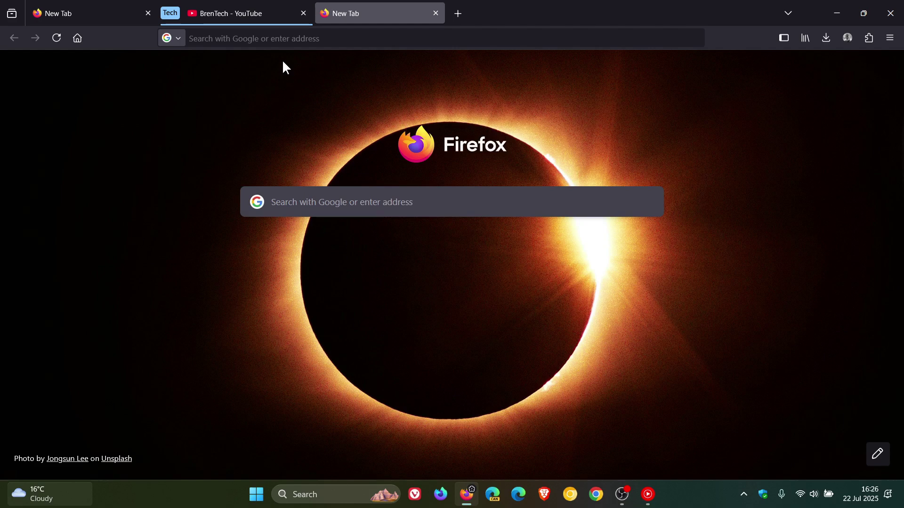
right_click(253, 13)
left_click(287, 61)
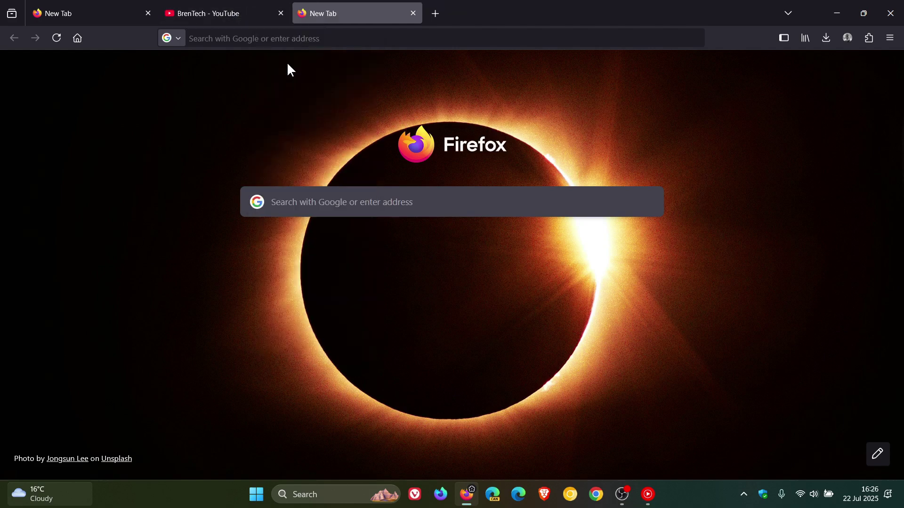
Step: Turn on vertical tabs, narrow the sidebar to icons, and collapse then restore the tools divider
right_click(532, 18)
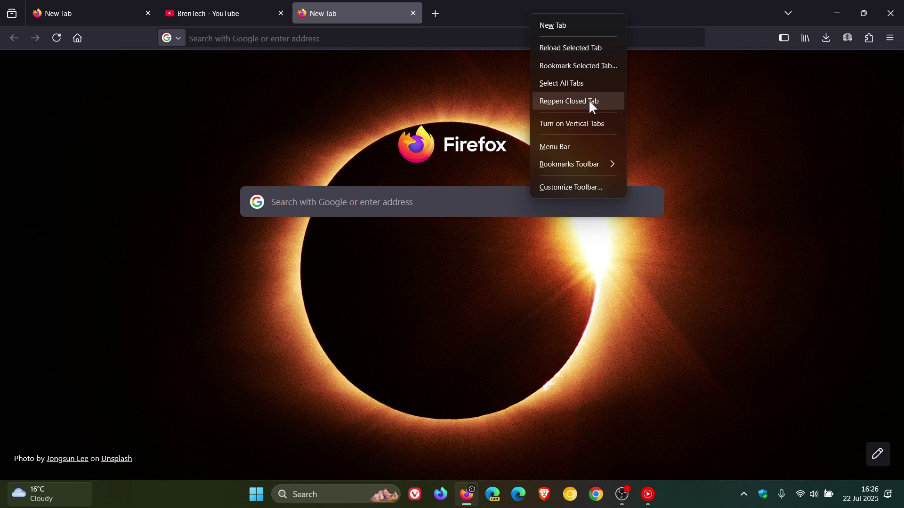
left_click(585, 123)
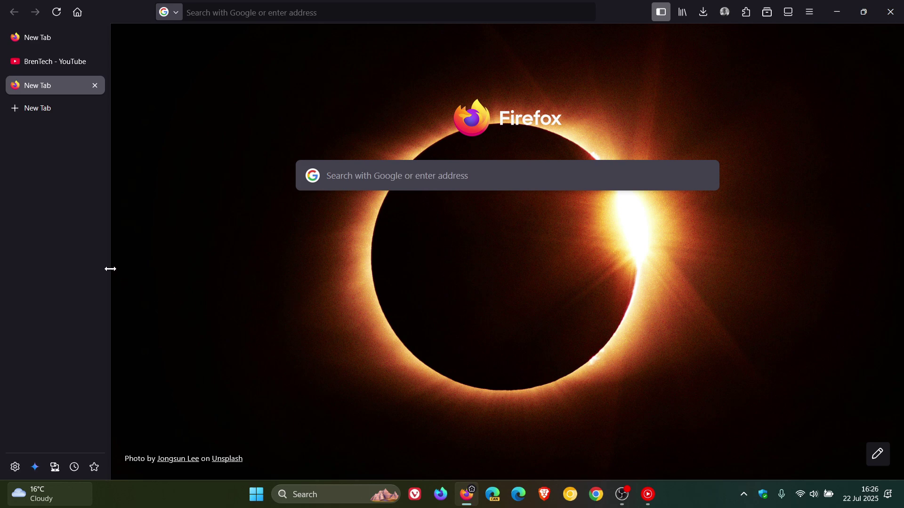
left_click_drag(111, 269, 49, 272)
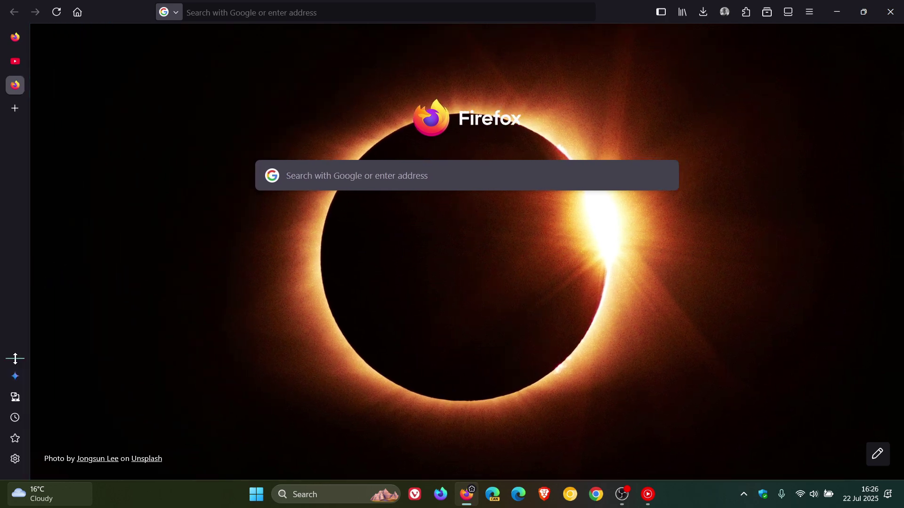
left_click_drag(15, 358, 16, 450)
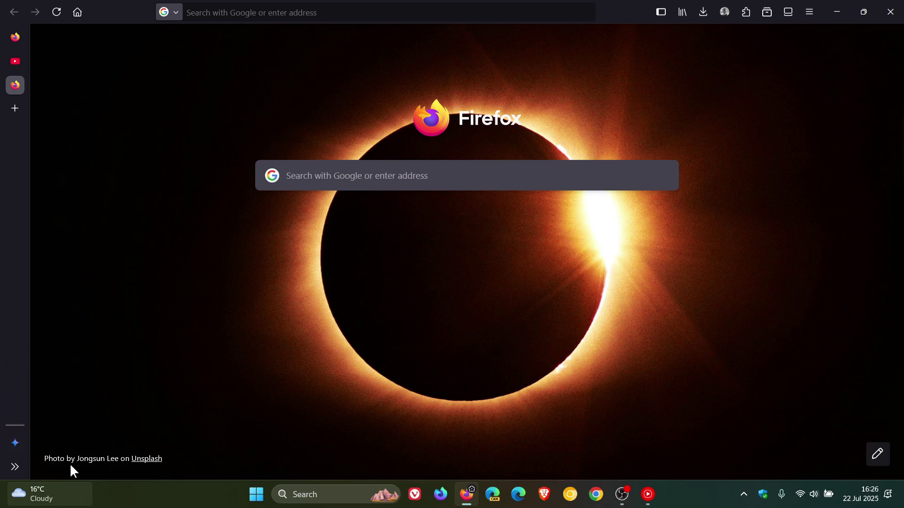
left_click(14, 467)
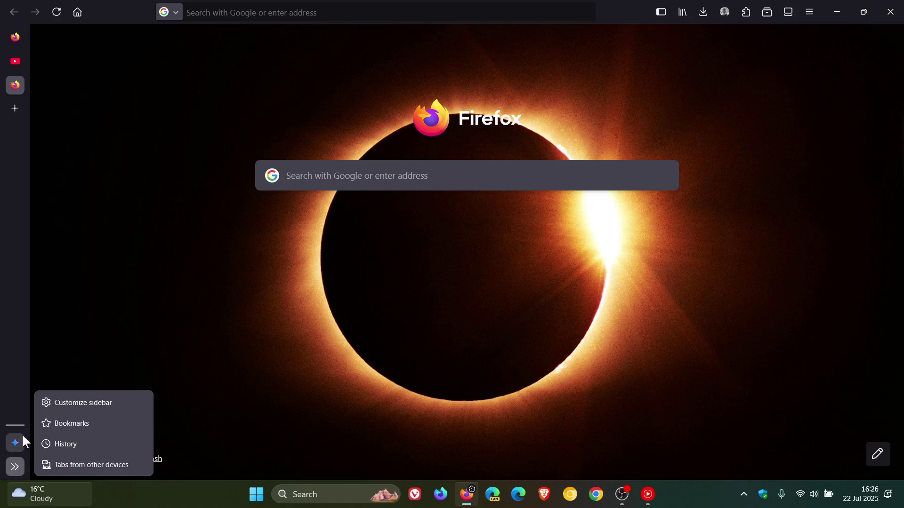
left_click_drag(17, 427, 19, 347)
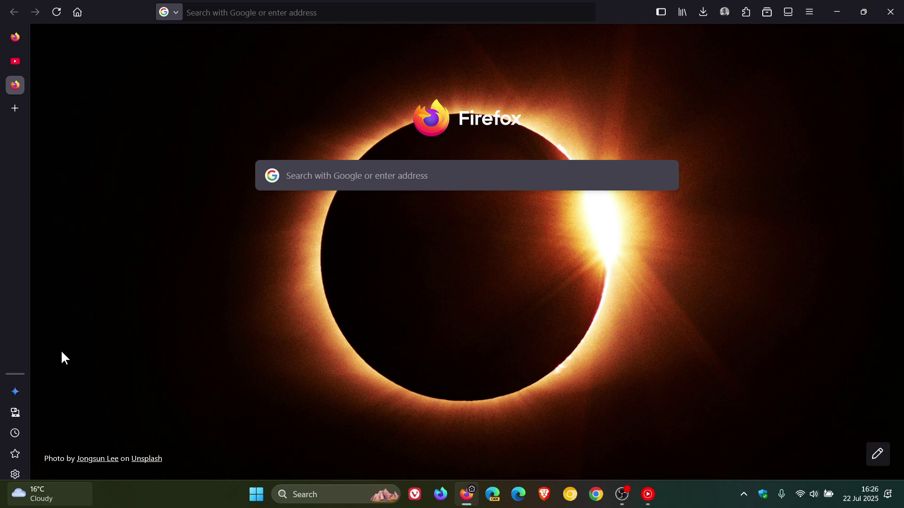
right_click(20, 288)
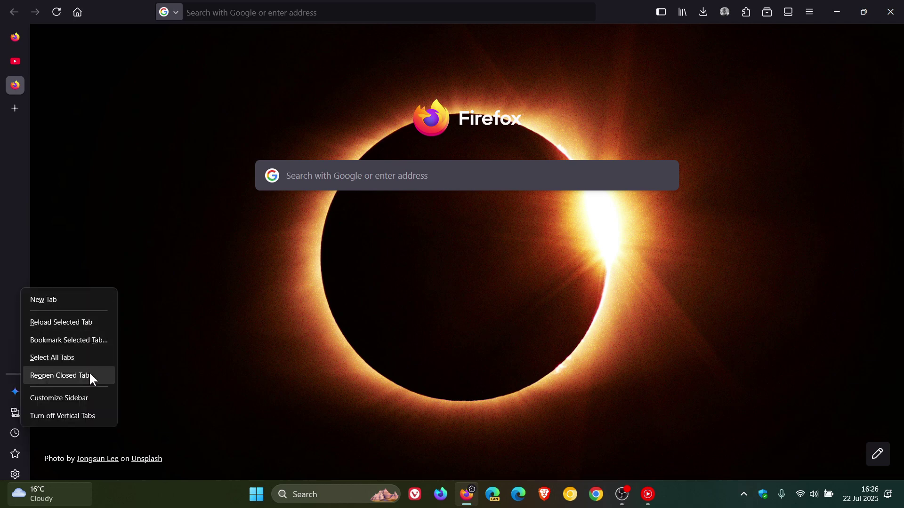
Step: Turn vertical tabs off, hide the sidebar, and briefly view the address bar suggestions
left_click(79, 417)
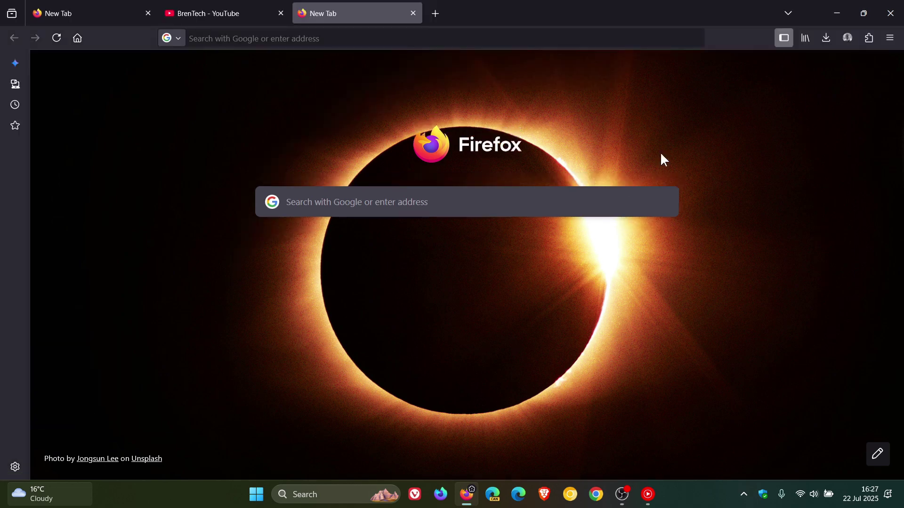
left_click(785, 38)
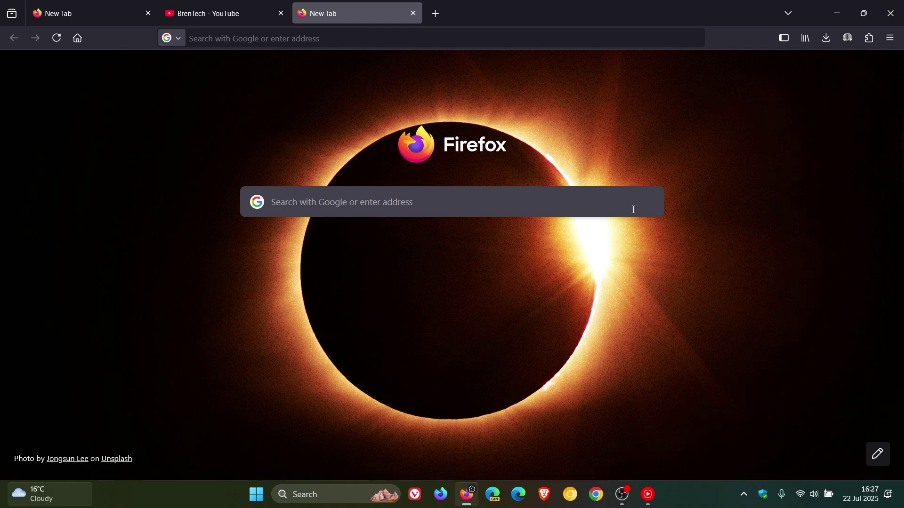
left_click(303, 39)
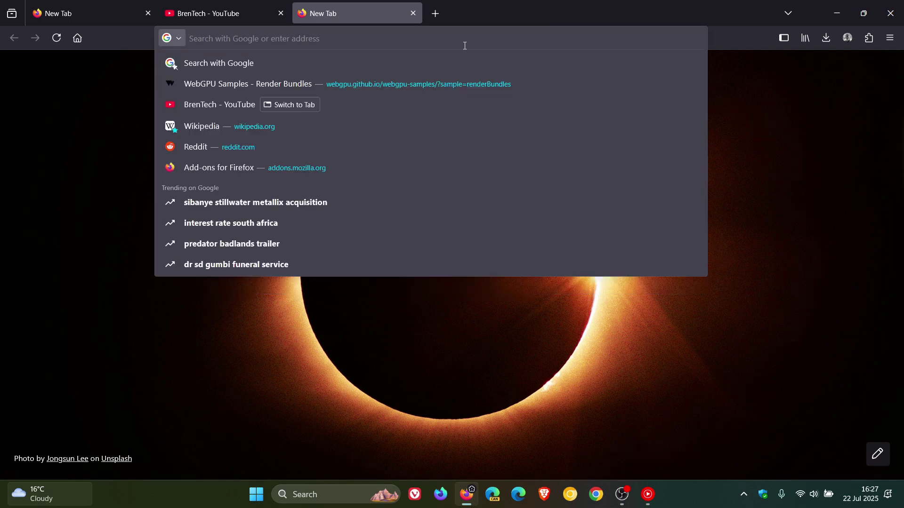
left_click(781, 153)
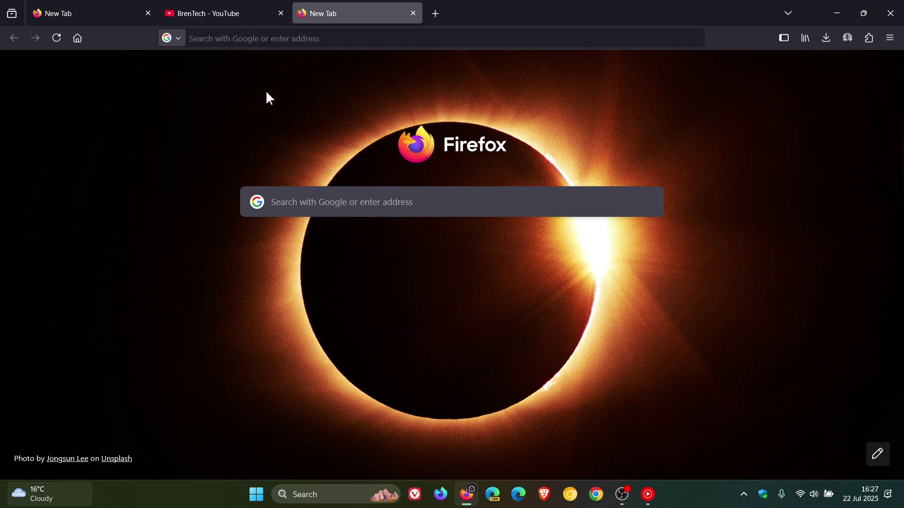
Step: Enter '24c to f' in the address bar to see the 75.2°F conversion
left_click(241, 40)
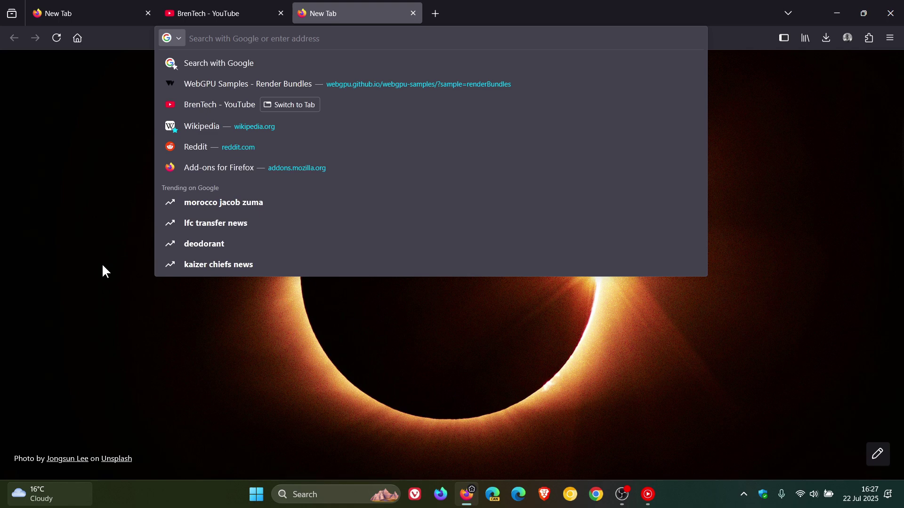
type("24")
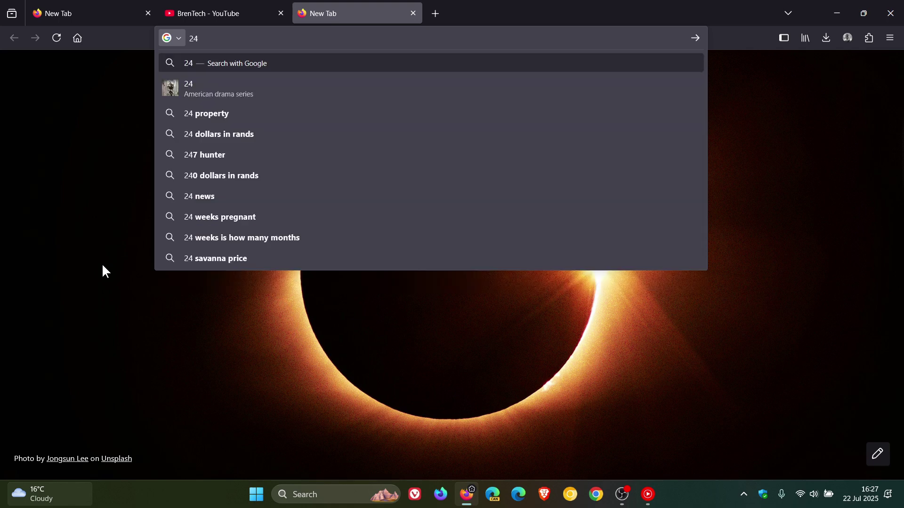
type("c t")
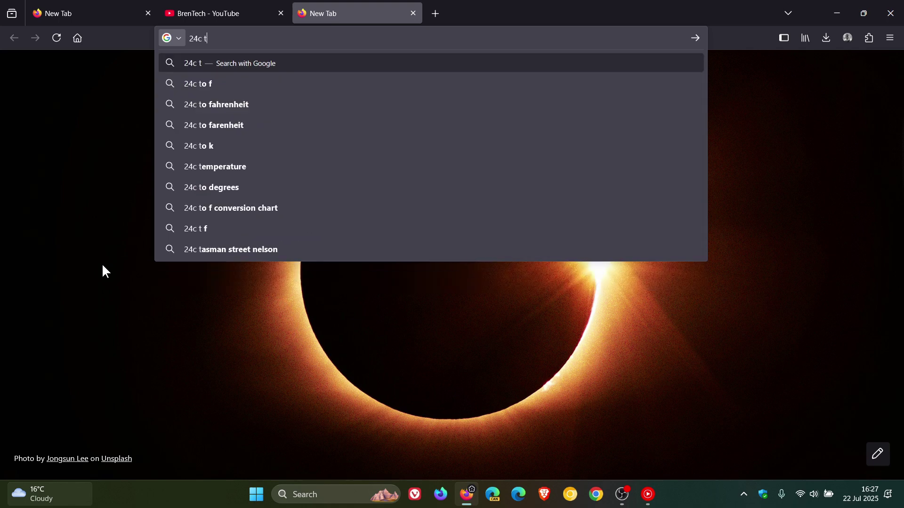
type("o ")
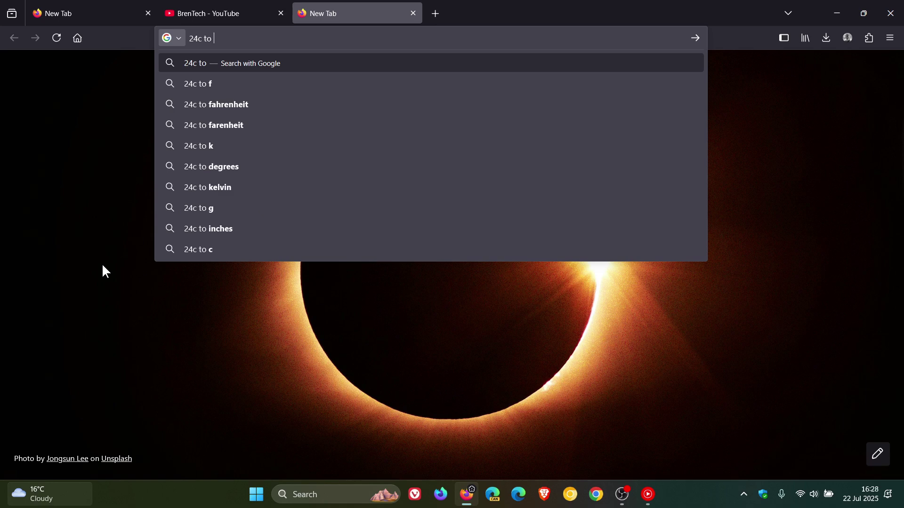
type("f")
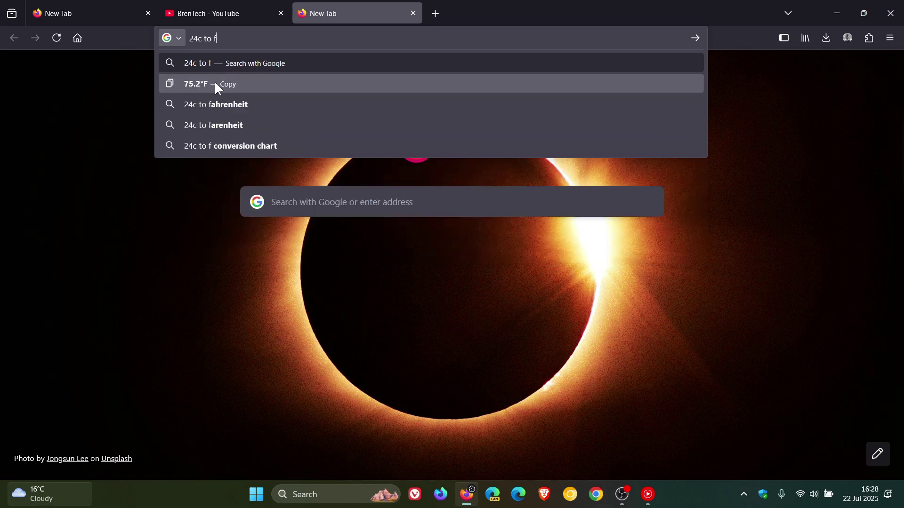
left_click(119, 284)
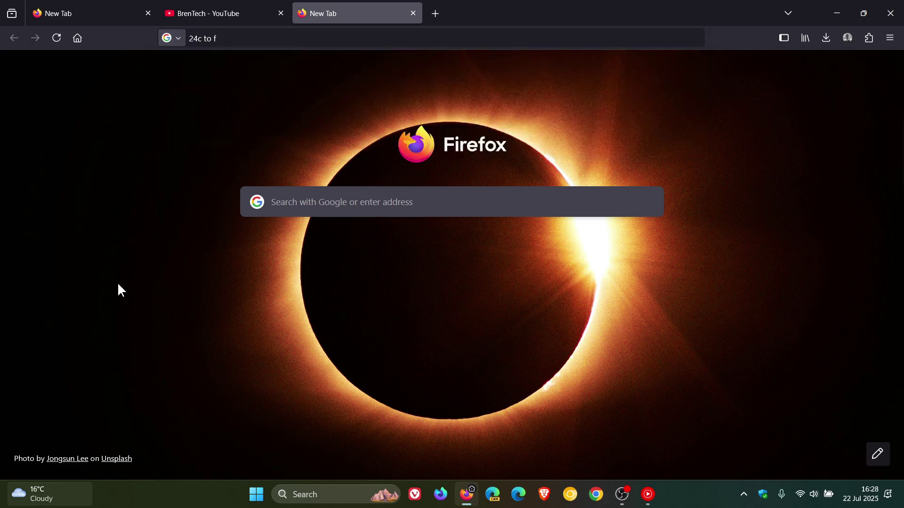